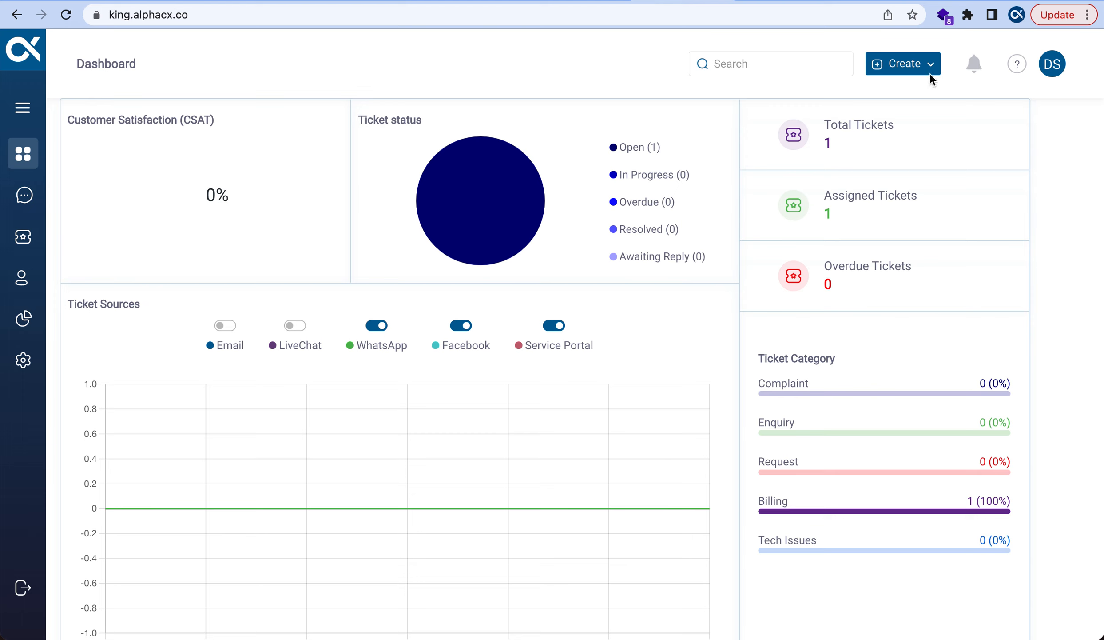
- Start a new ticket and assign it to the existing customer found by searching for "e"
left_click(896, 74)
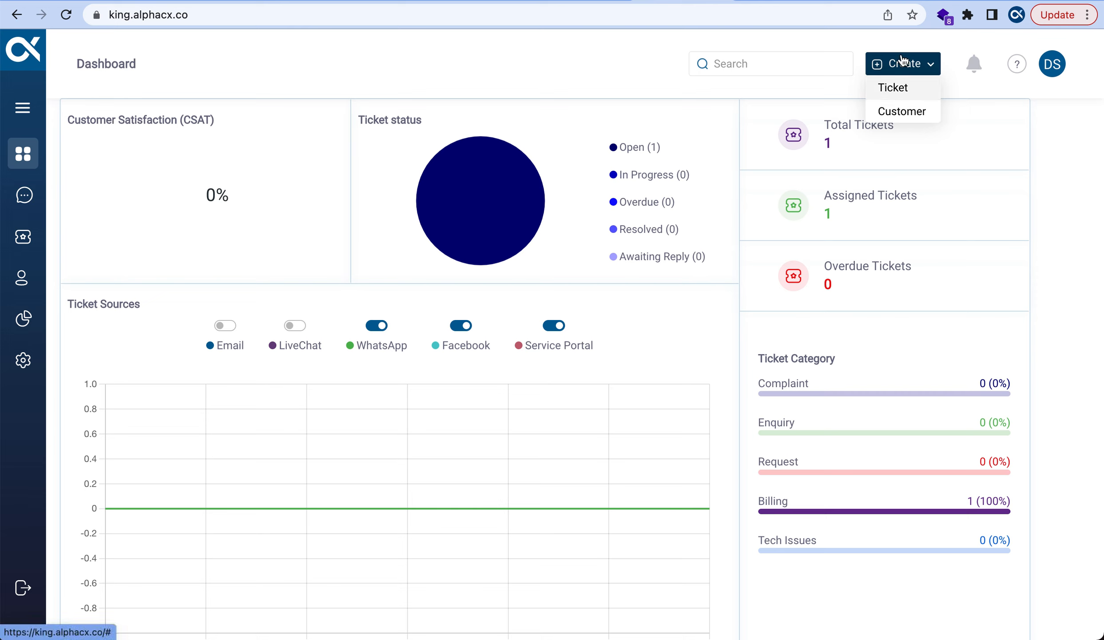
left_click(911, 89)
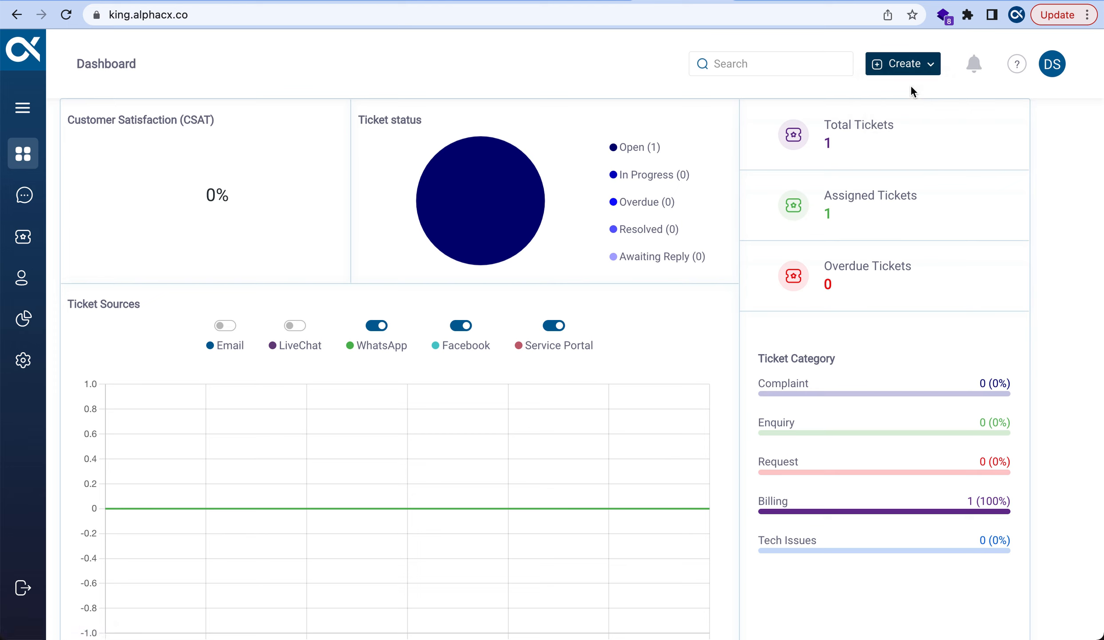
left_click(911, 74)
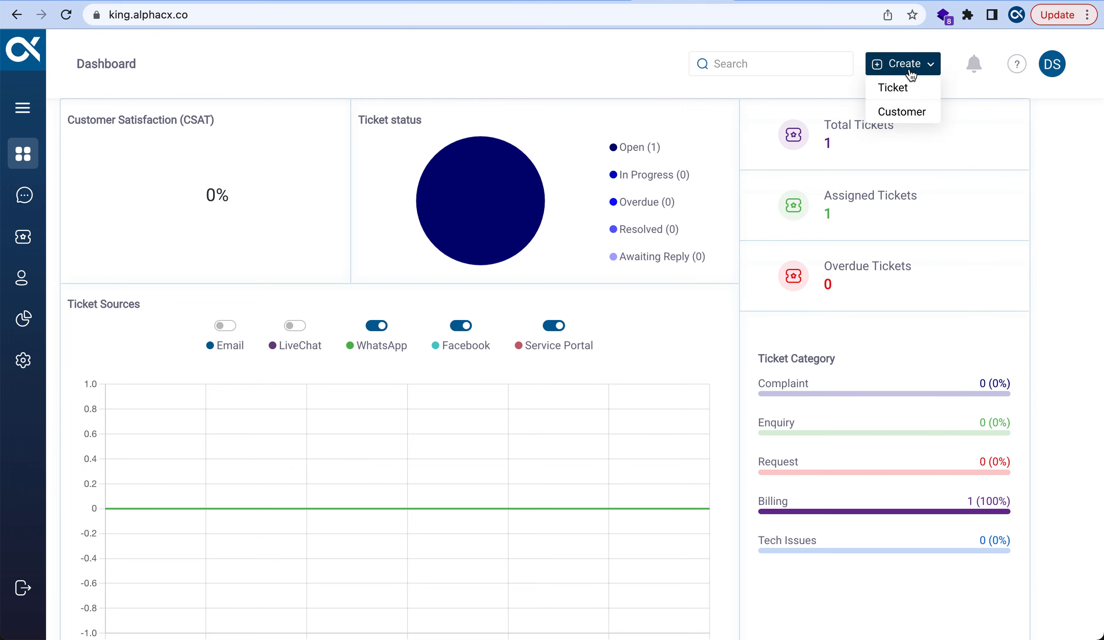
left_click(901, 91)
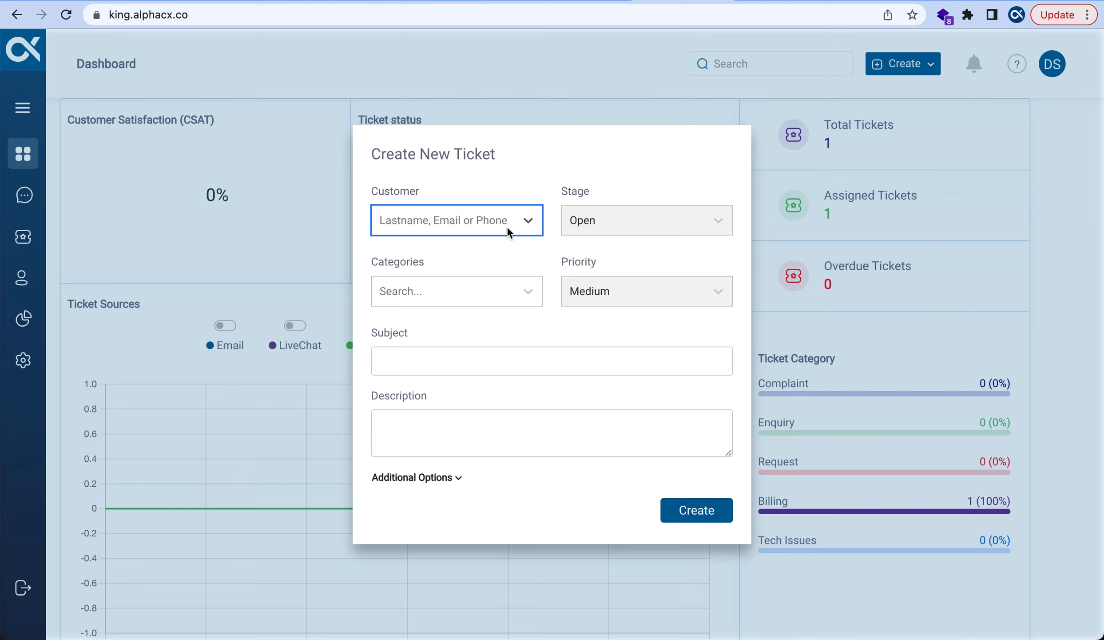
type("e")
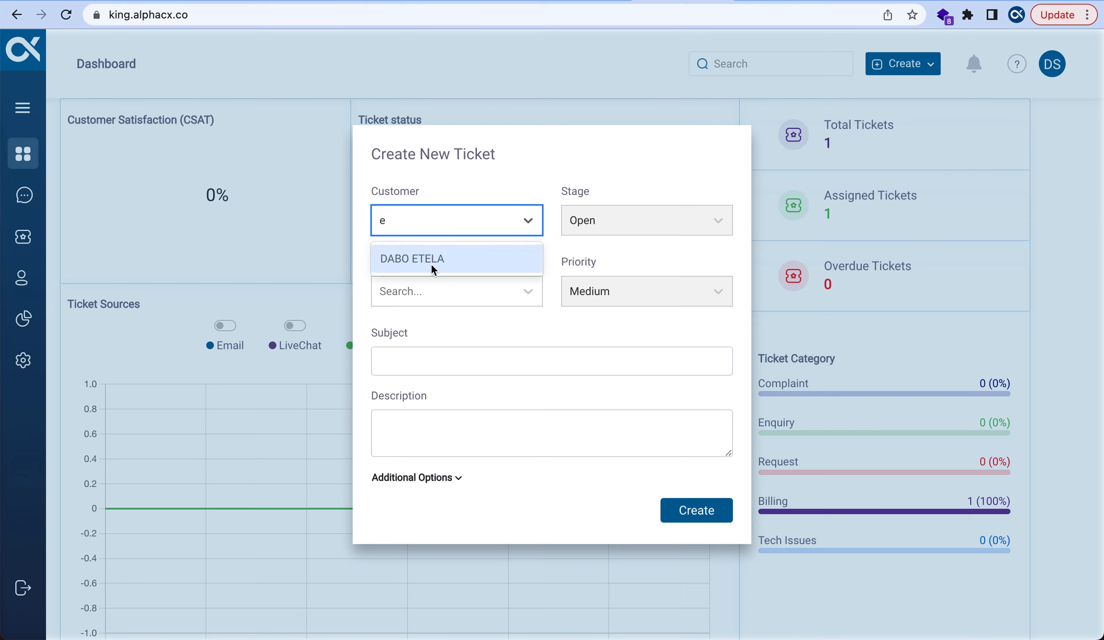
left_click(430, 263)
left_click(440, 229)
left_click(441, 223)
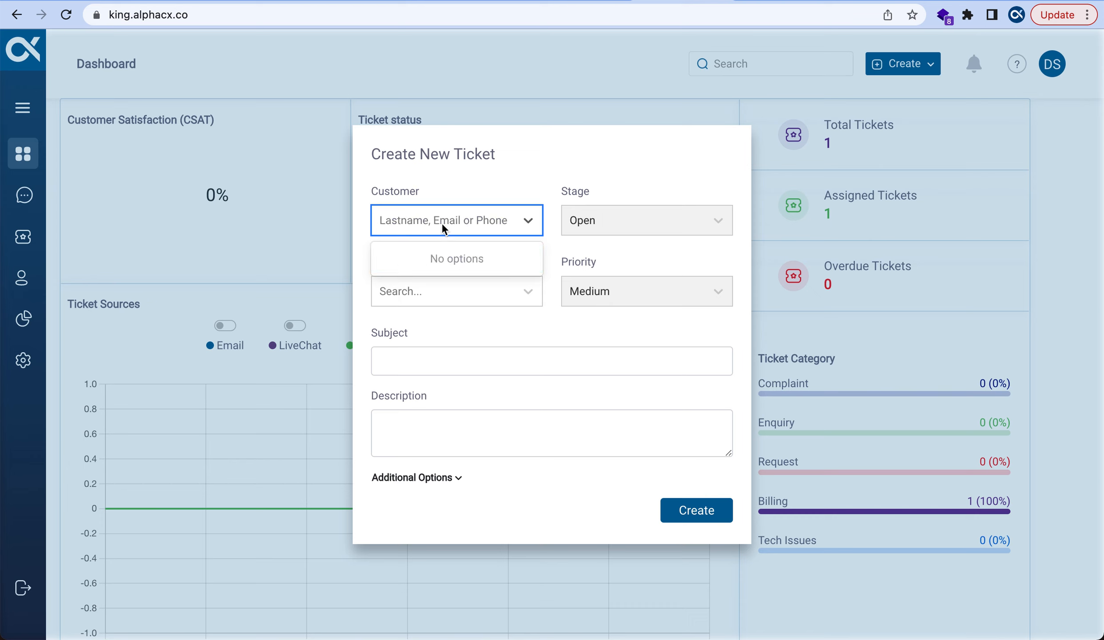
type("e")
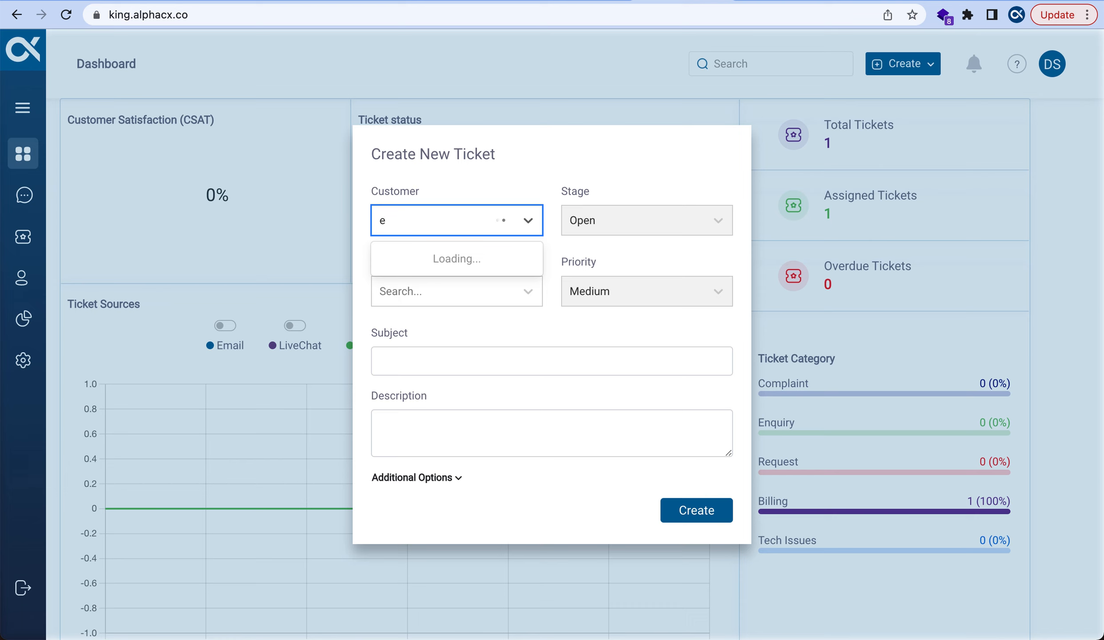
left_click(458, 260)
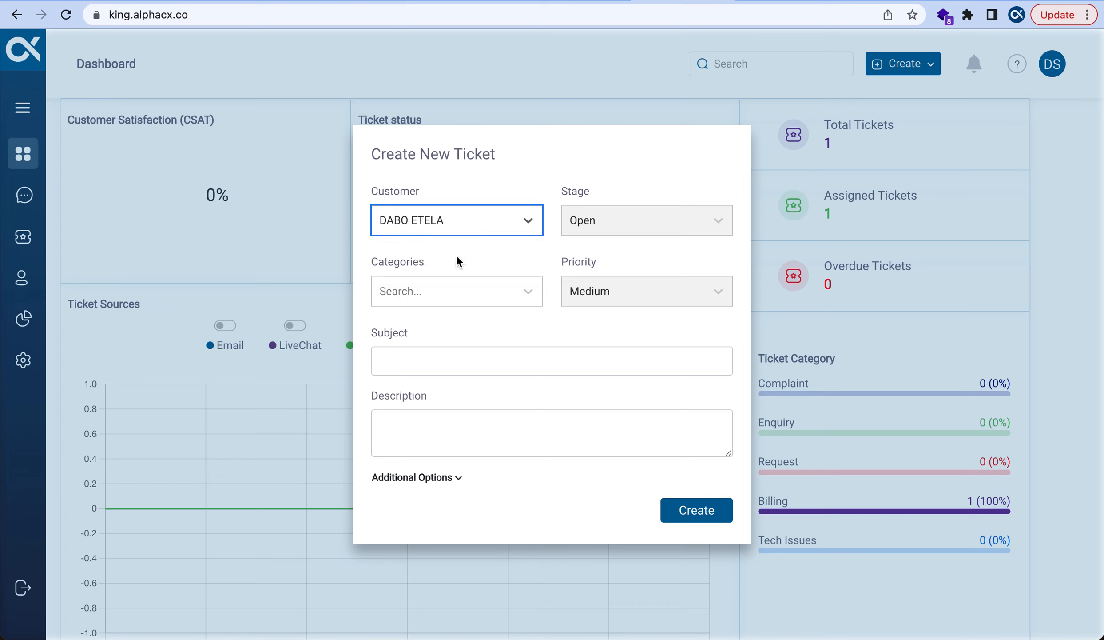
- Set the new ticket's stage to In Progress, category to Complaint and priority to Urgent
left_click(695, 226)
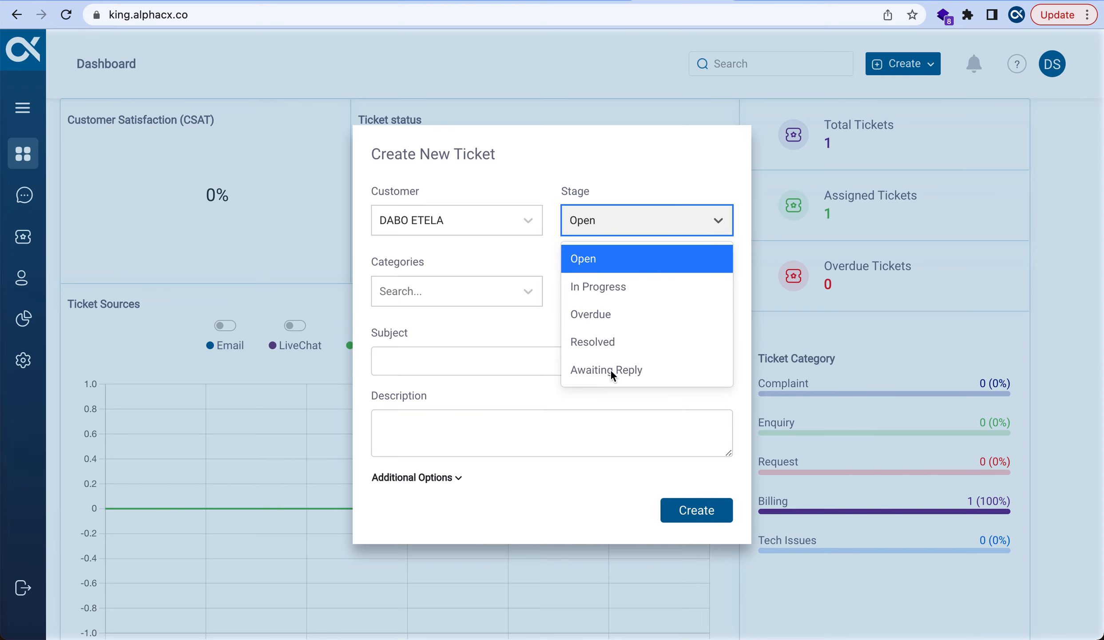
left_click(623, 289)
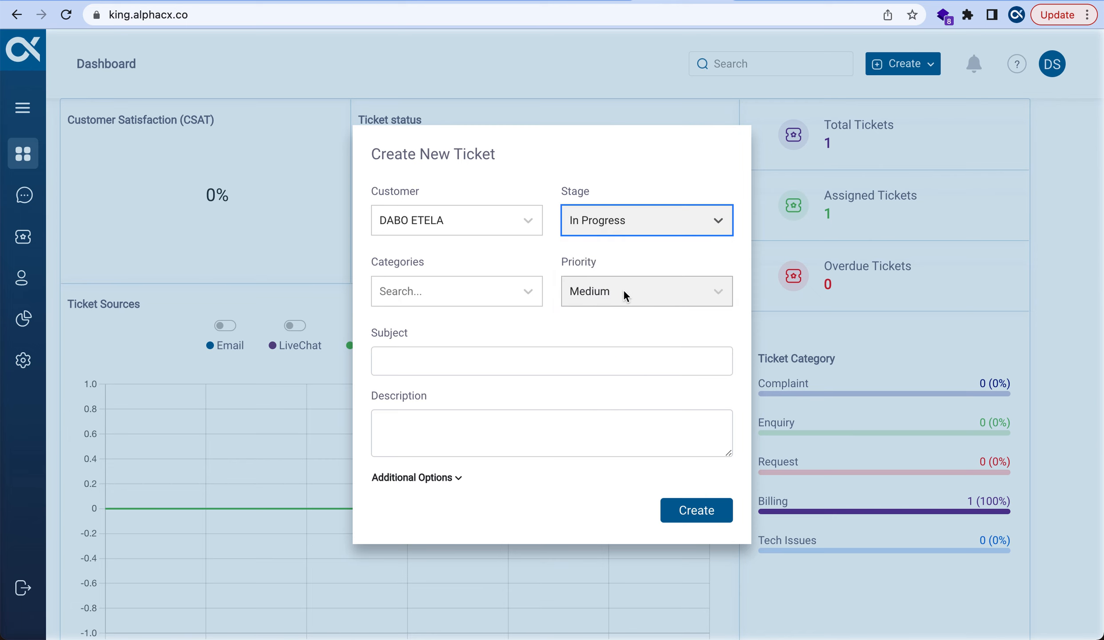
left_click(511, 292)
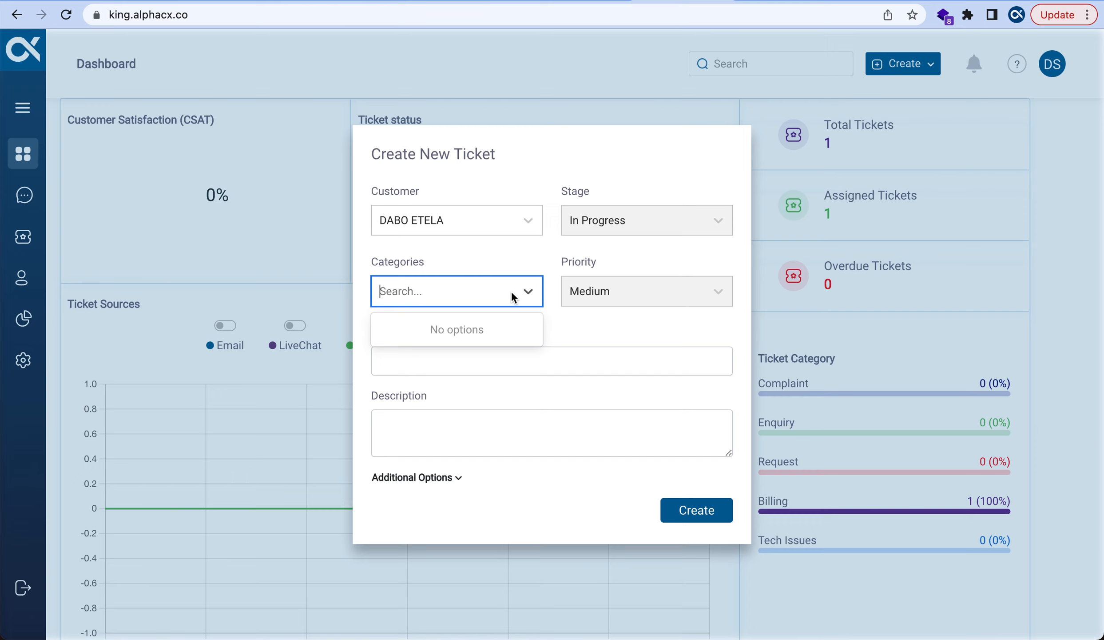
type("c")
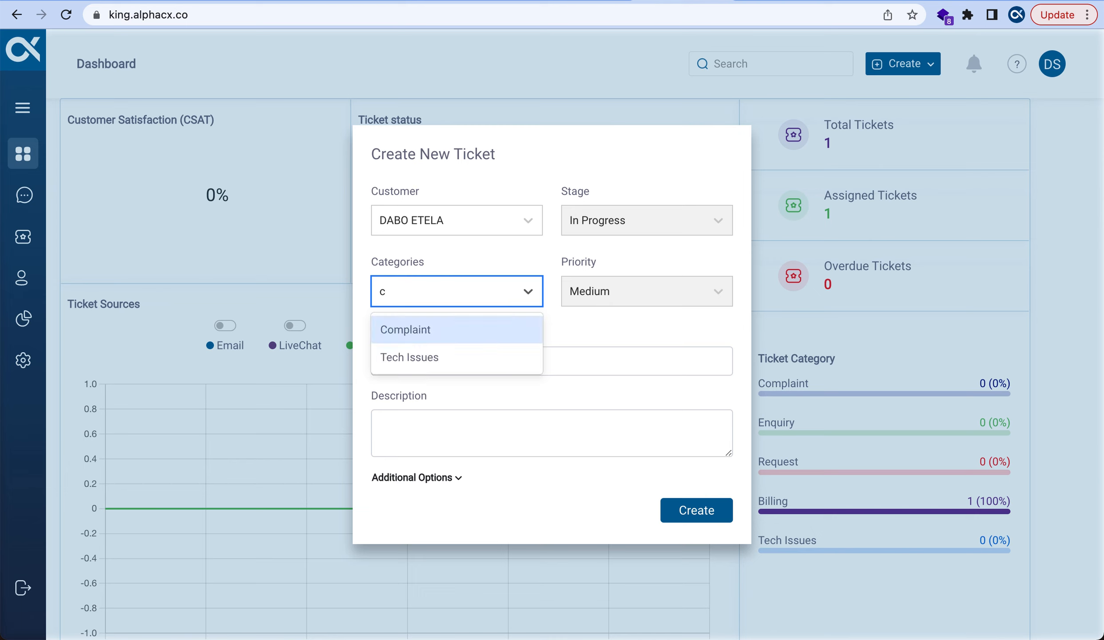
left_click(478, 338)
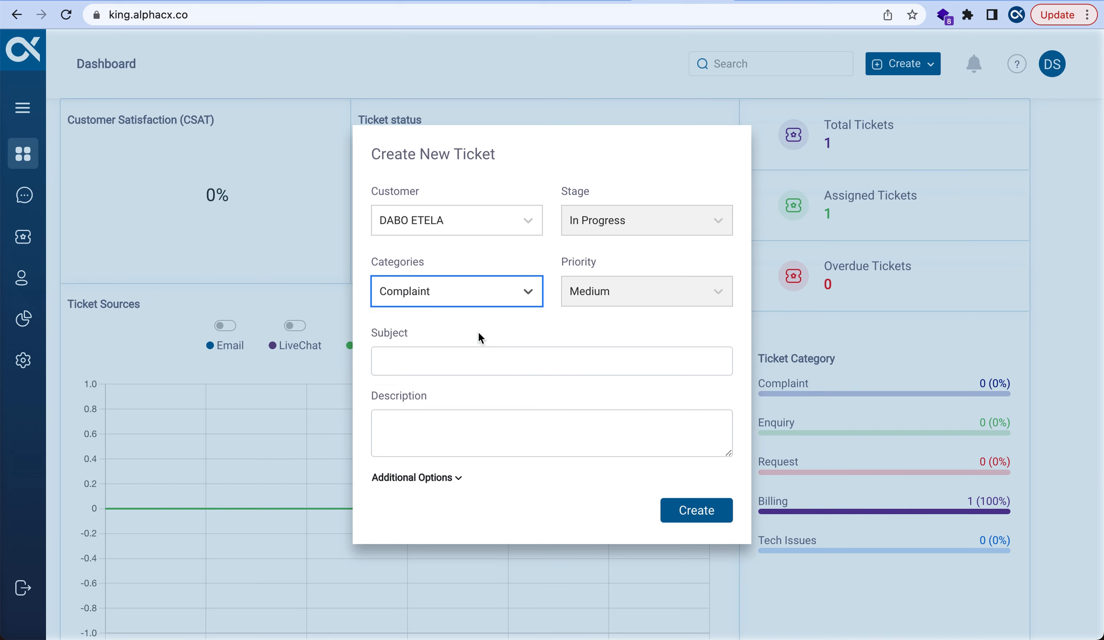
left_click(621, 301)
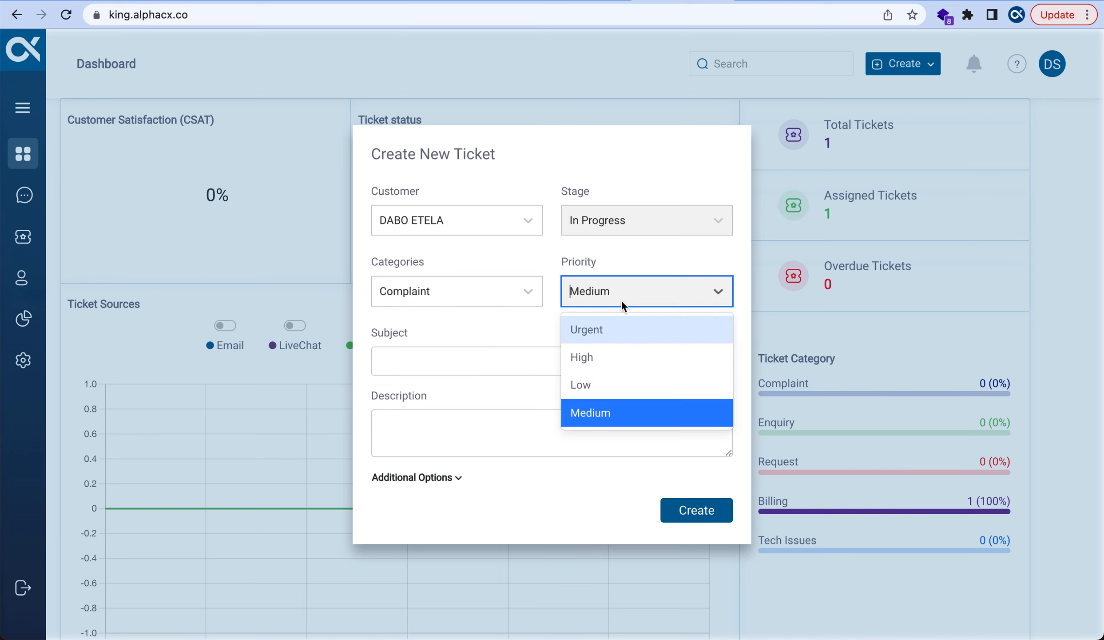
left_click(612, 333)
- Give the ticket the subject "Software bug complaint" and the description "Handle Urgently"
left_click(517, 365)
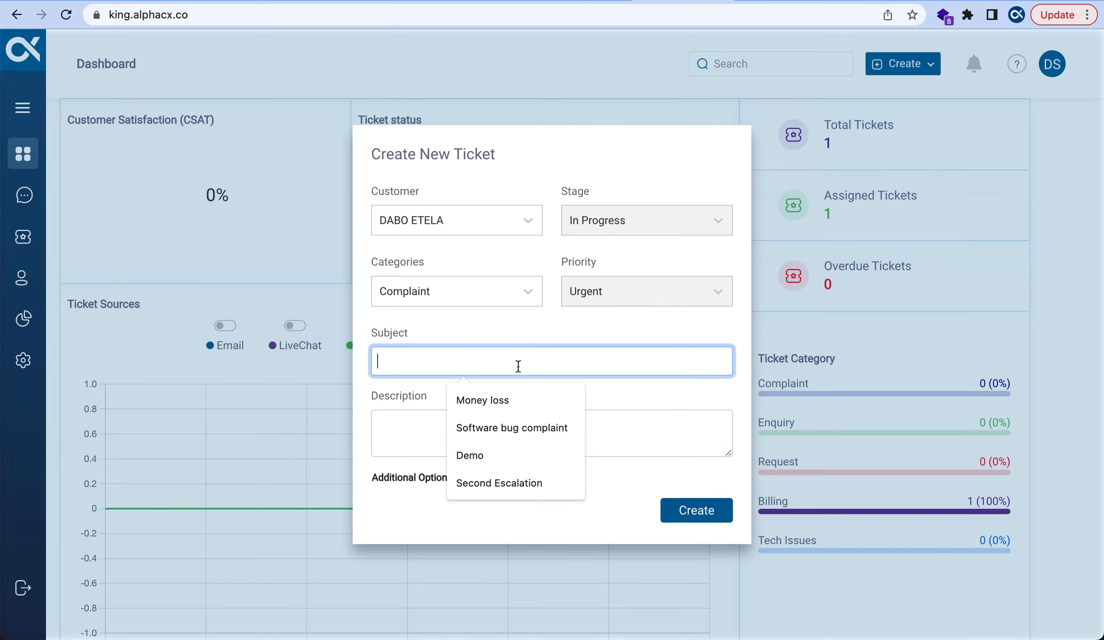
left_click(525, 433)
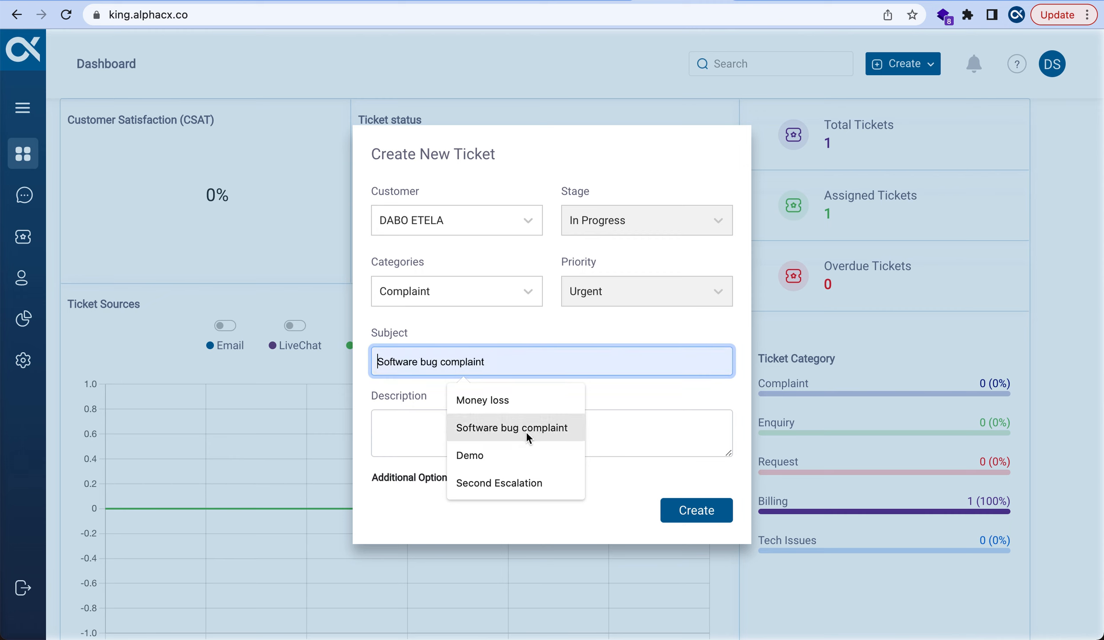
left_click(459, 427)
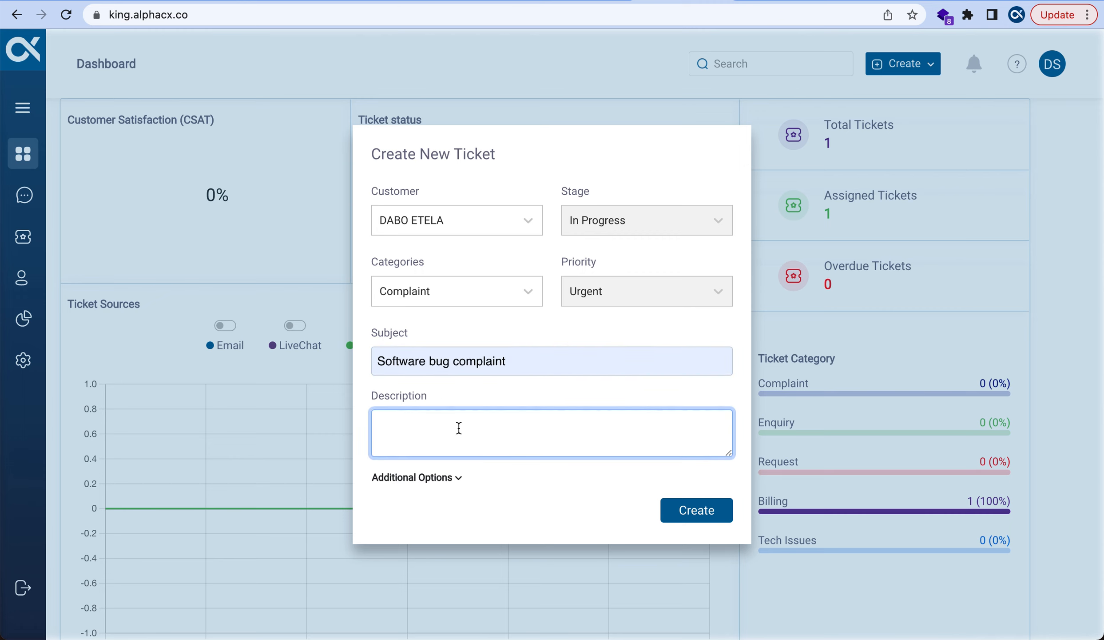
type("Handle Urgently")
- In the ticket's additional options, set the channel to walk-in and add the urgent tag
left_click(443, 478)
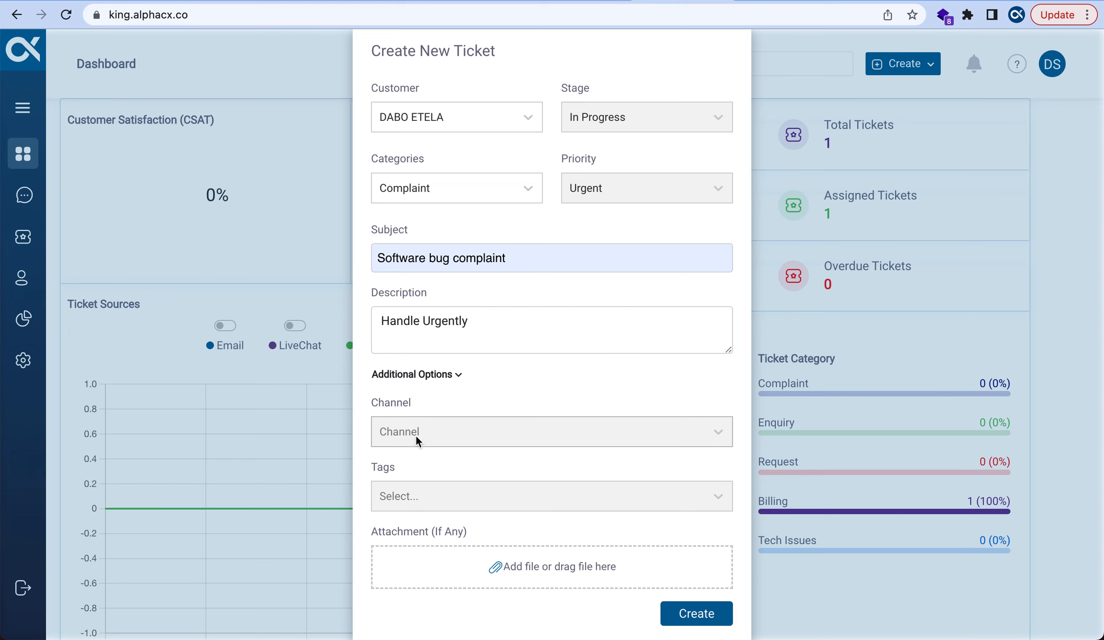
left_click(415, 434)
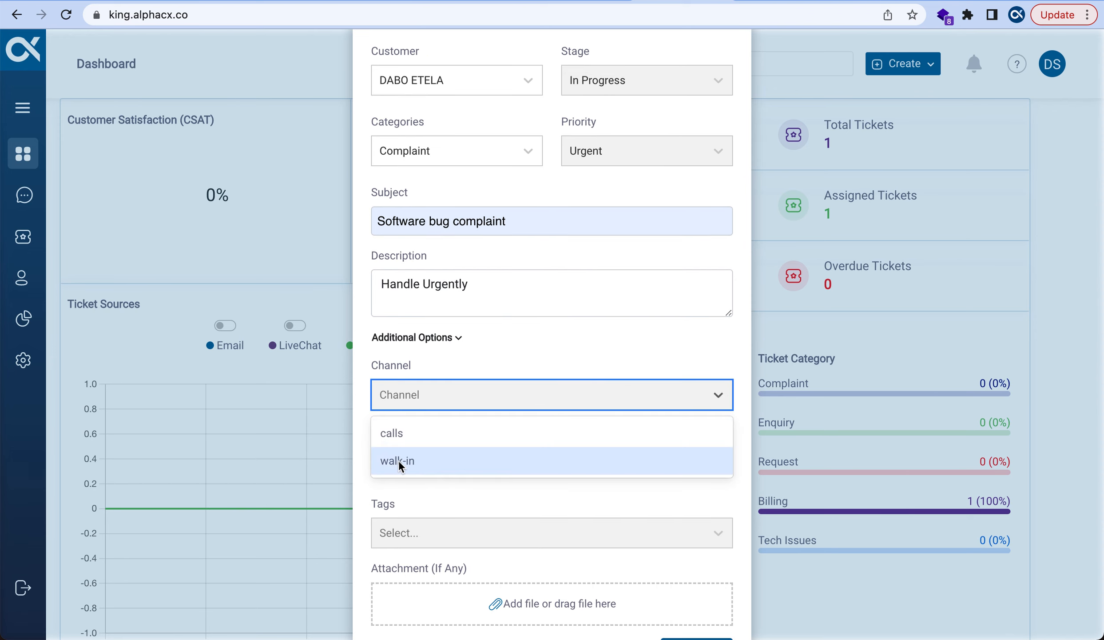
left_click(435, 462)
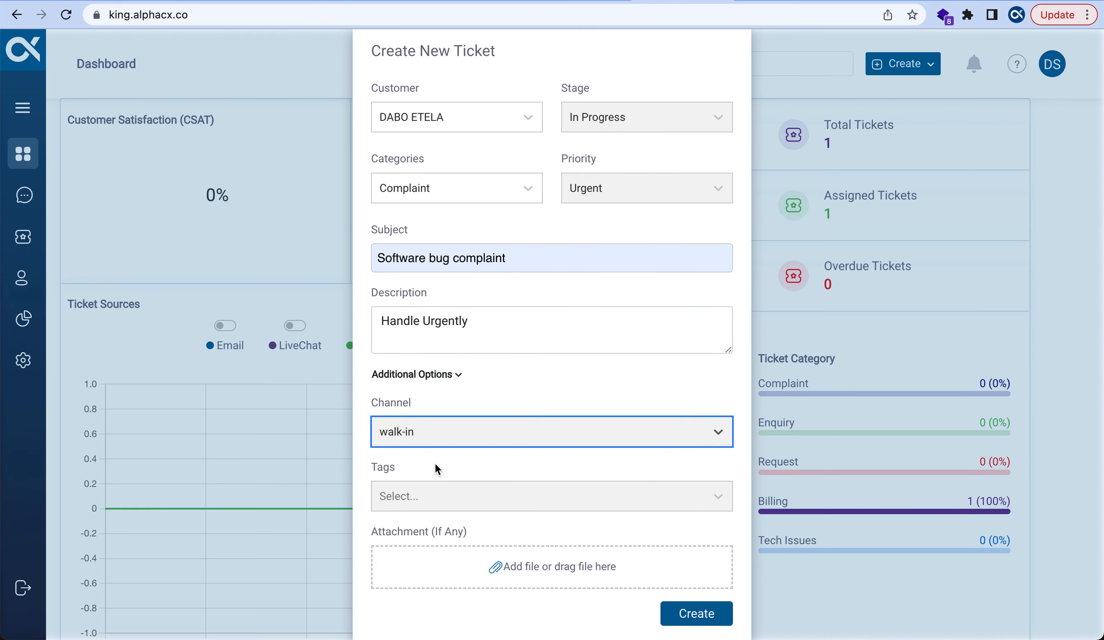
left_click(456, 495)
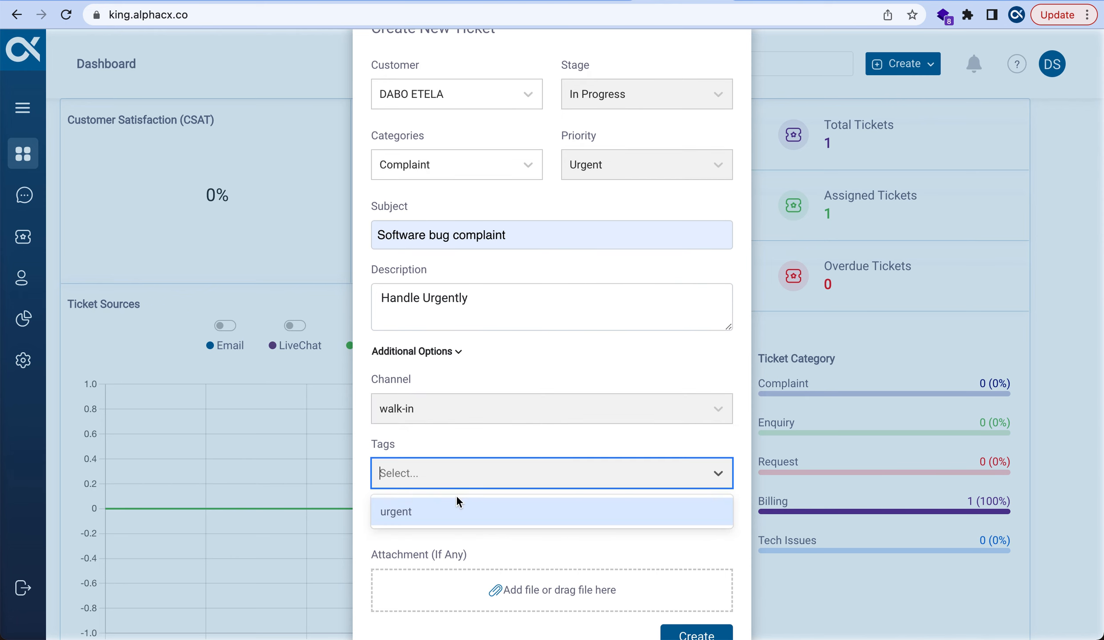
left_click(459, 520)
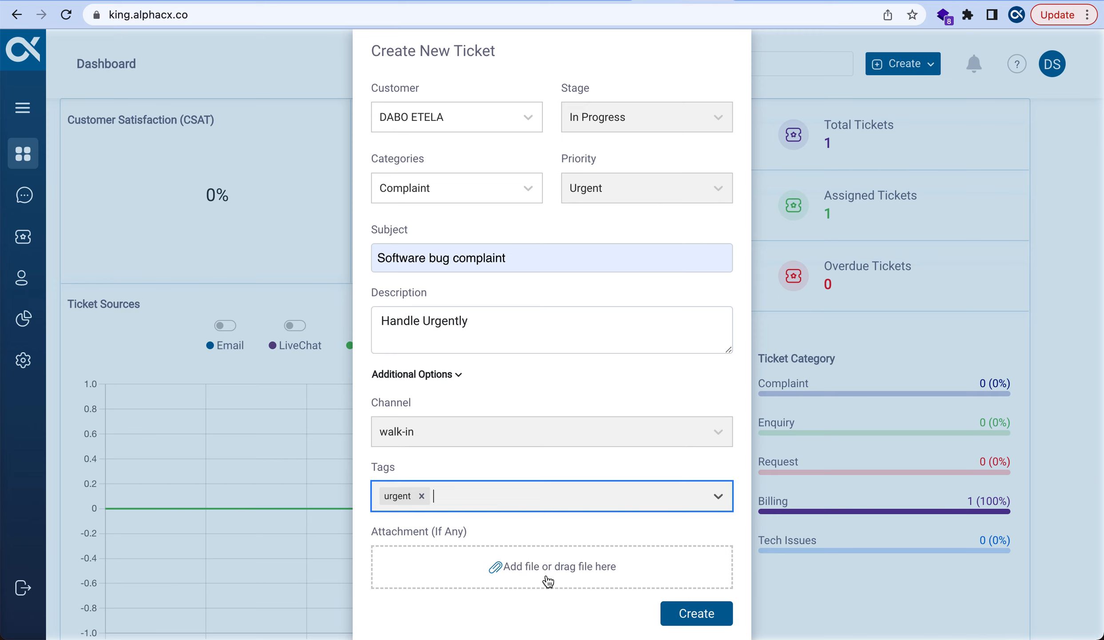
left_click(500, 570)
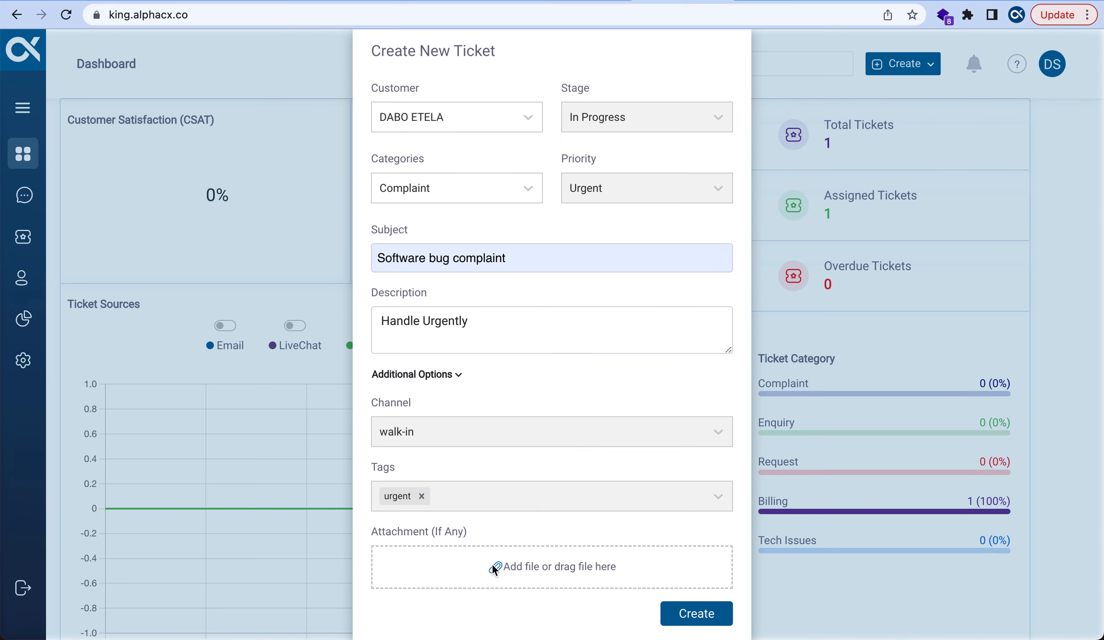
left_click(492, 565)
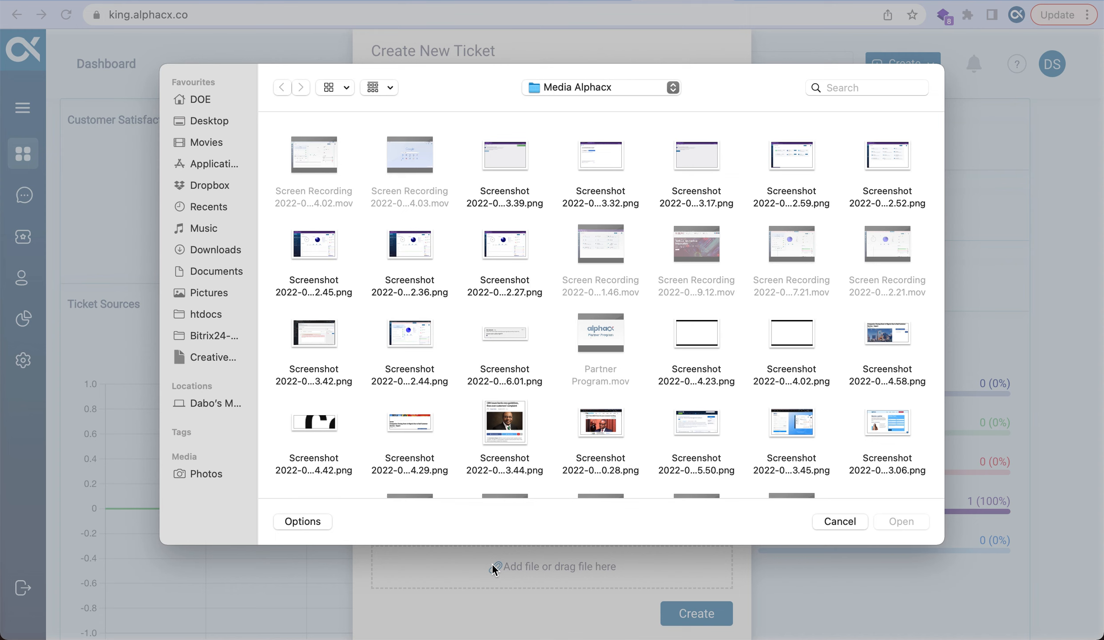
left_click(837, 522)
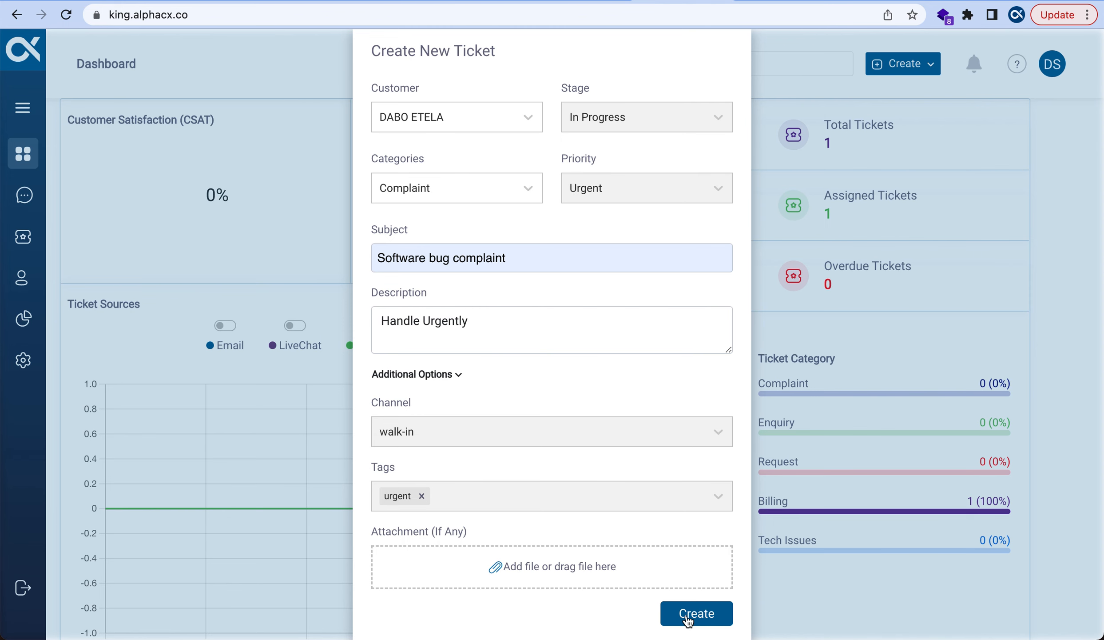
- Submit the completed ticket form and open the list of all tickets
left_click(687, 618)
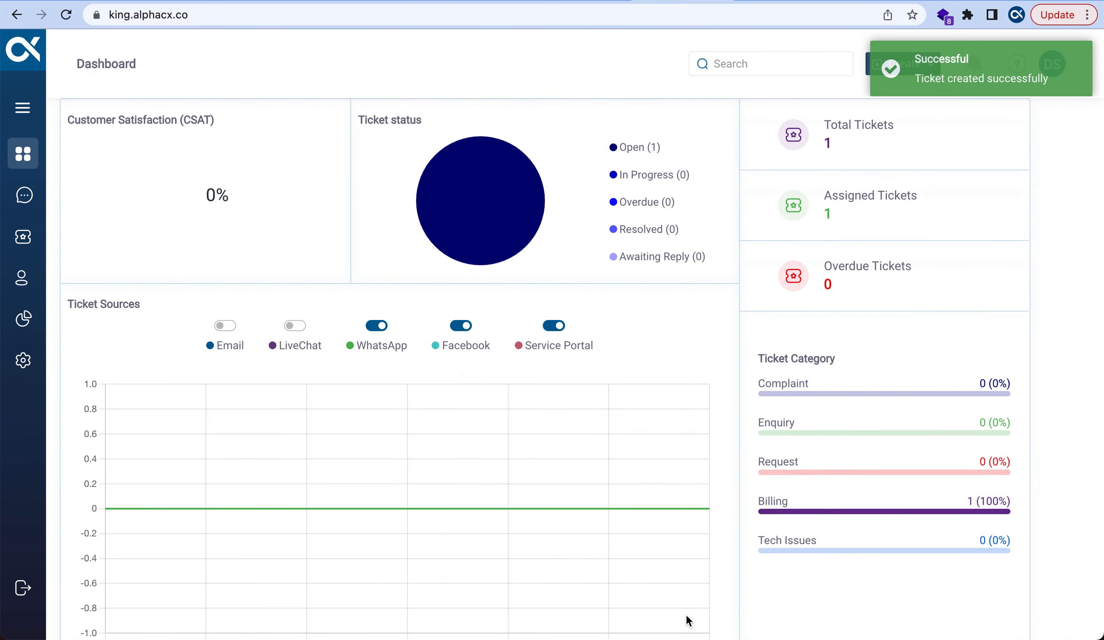
left_click(27, 235)
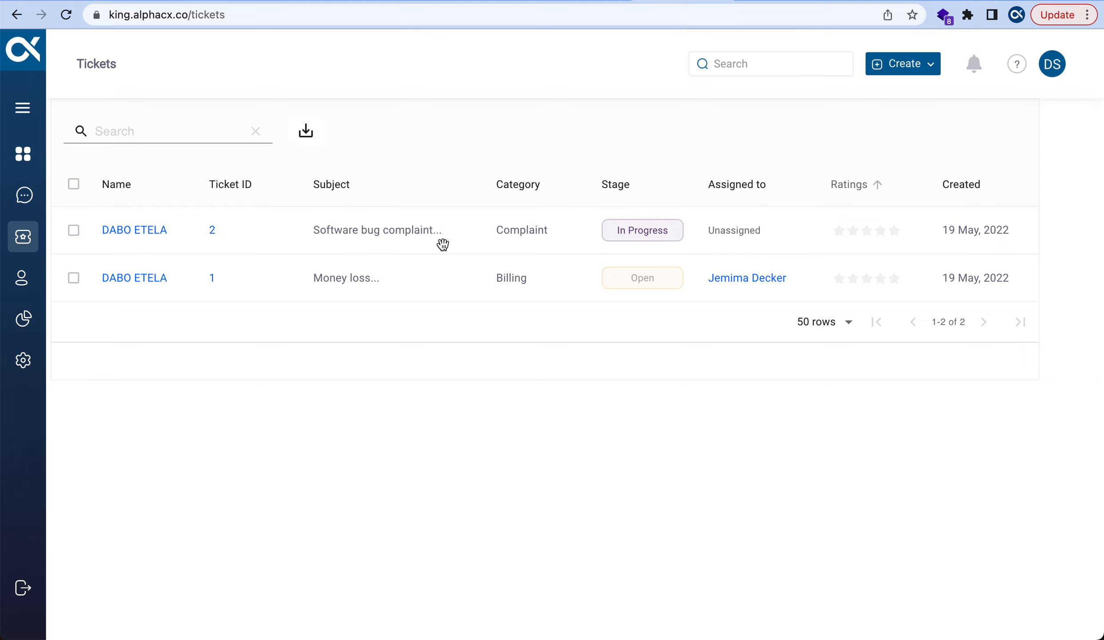
- View the profile of the customer behind the Software bug complaint ticket and return to the ticket list
left_click(132, 232)
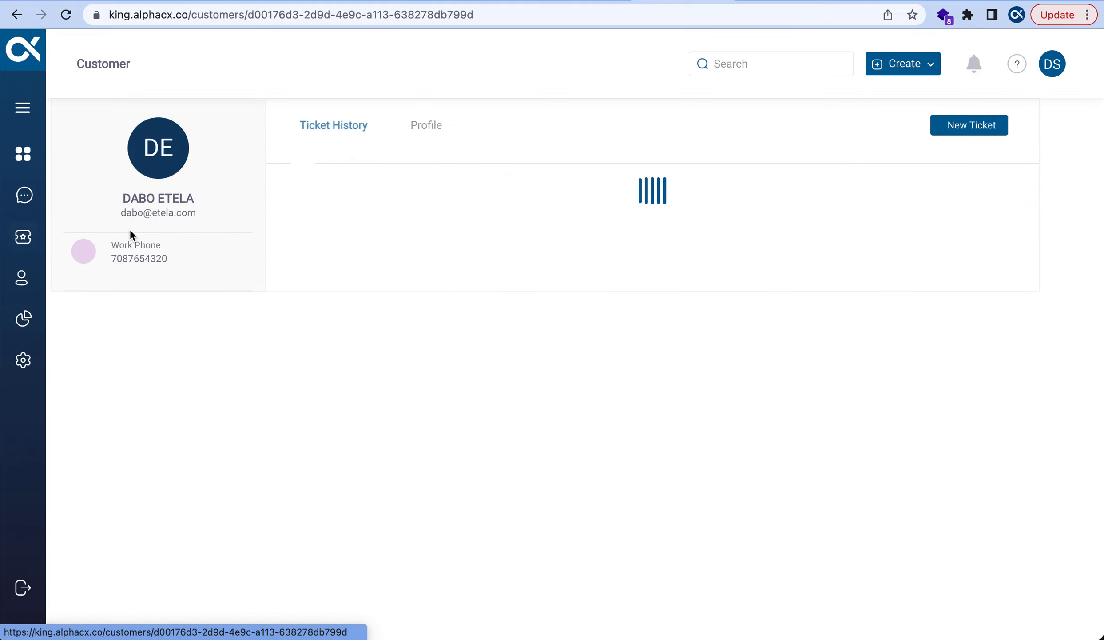
left_click(26, 240)
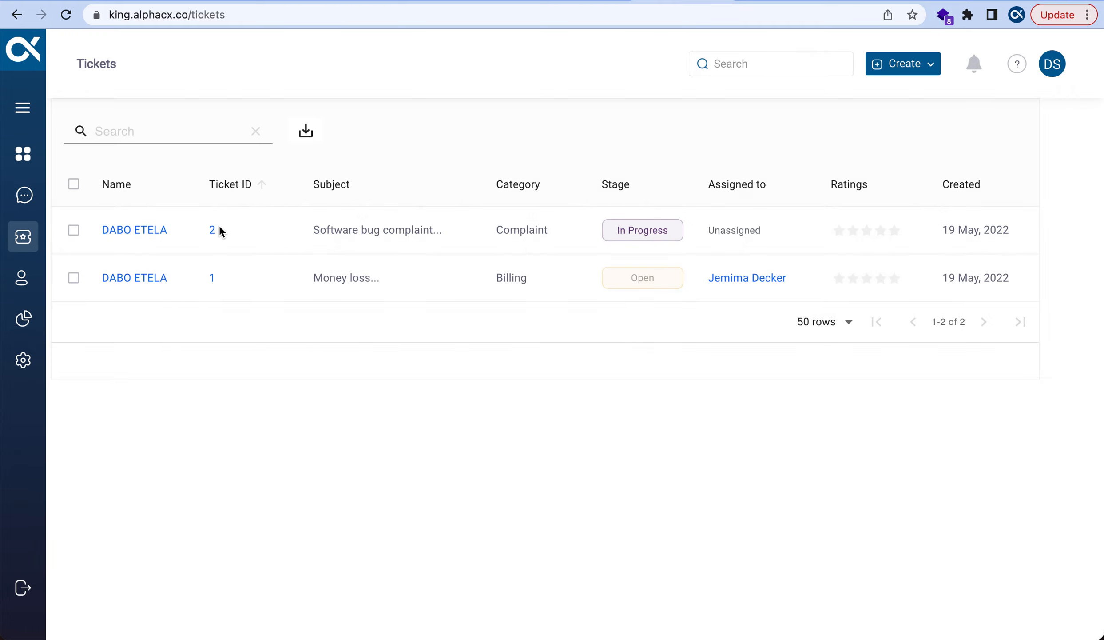
- Open the Software bug complaint ticket, assign it to the available agent, save the update and reload the page
left_click(214, 235)
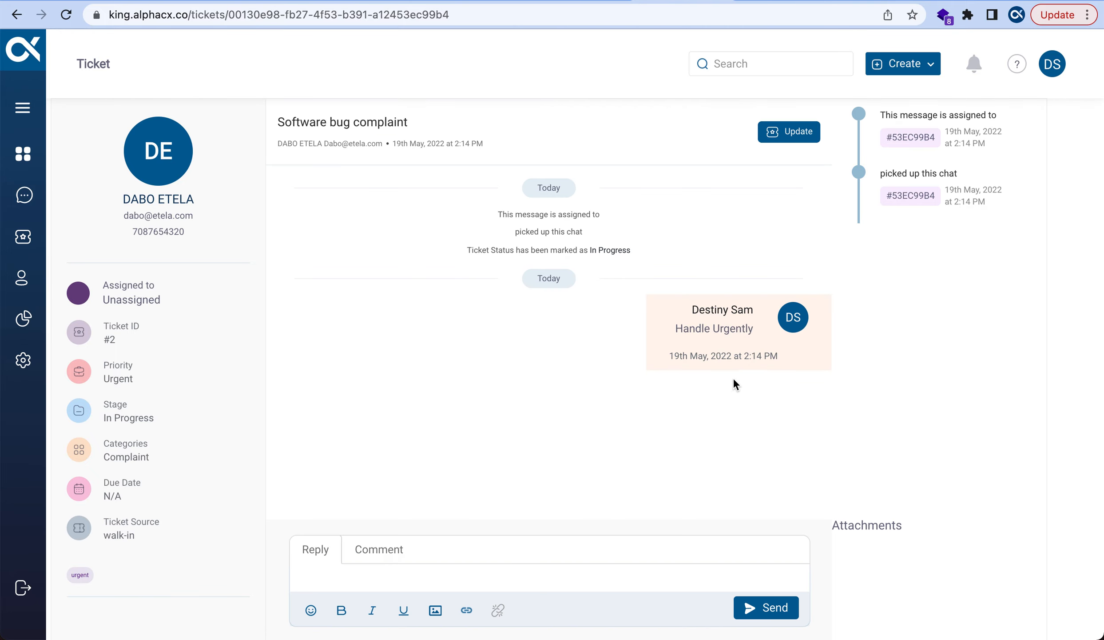
left_click(796, 142)
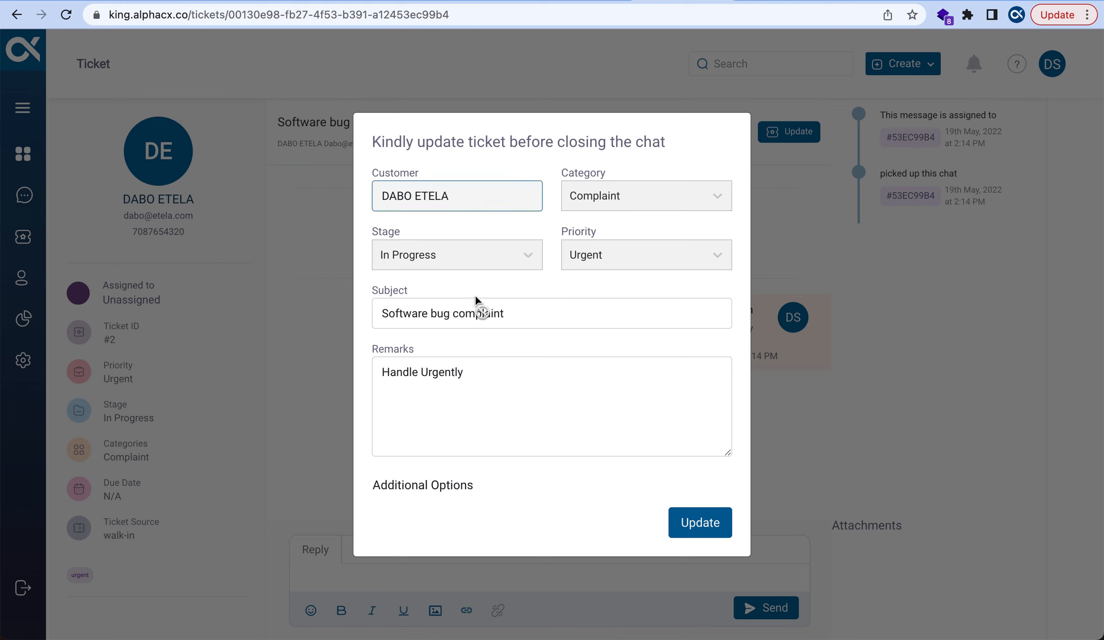
left_click(429, 486)
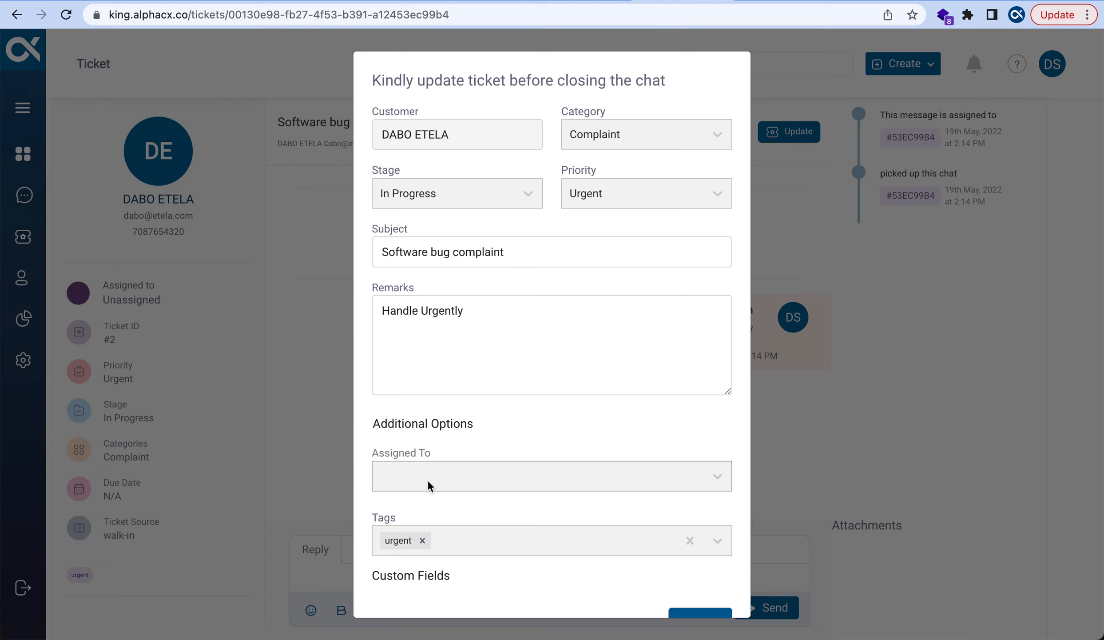
left_click(427, 480)
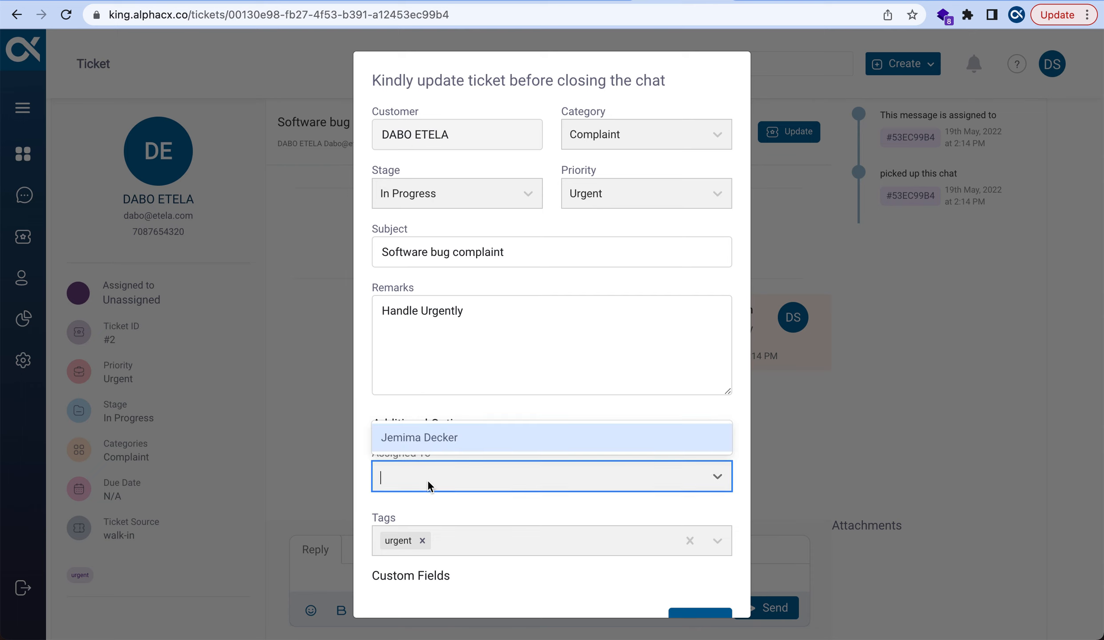
left_click(445, 439)
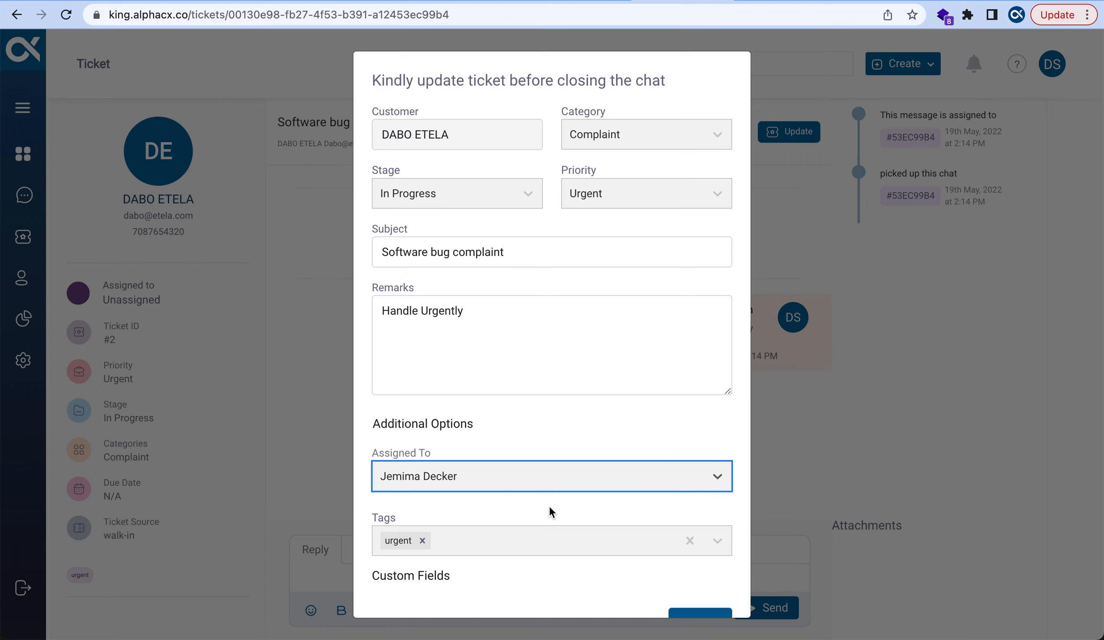
scroll(550, 509, "down", 1)
left_click(710, 587)
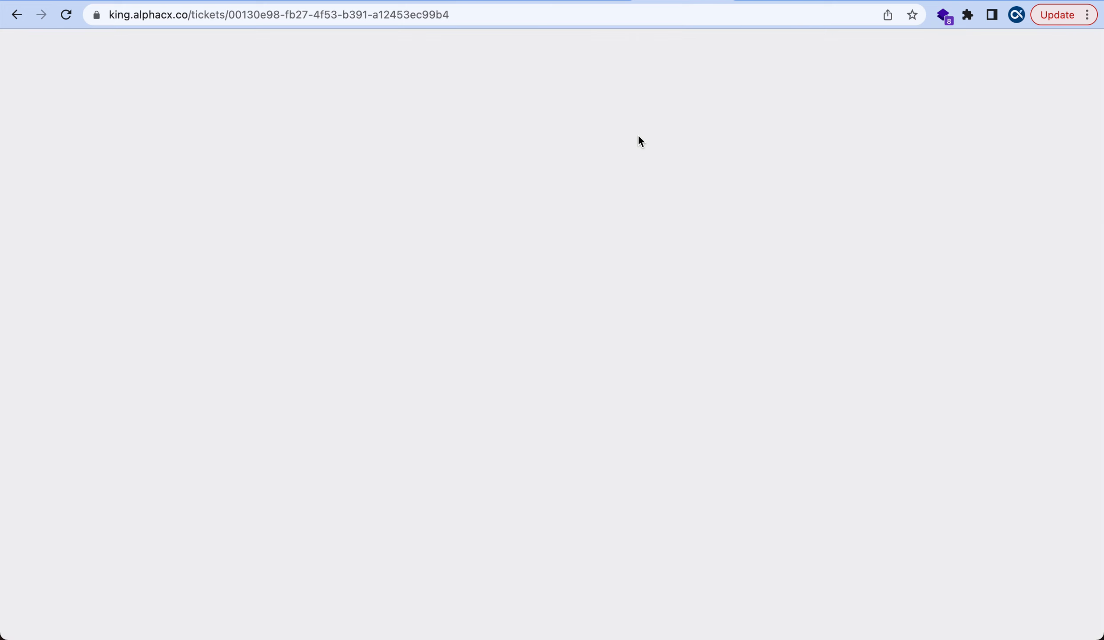
left_click(67, 15)
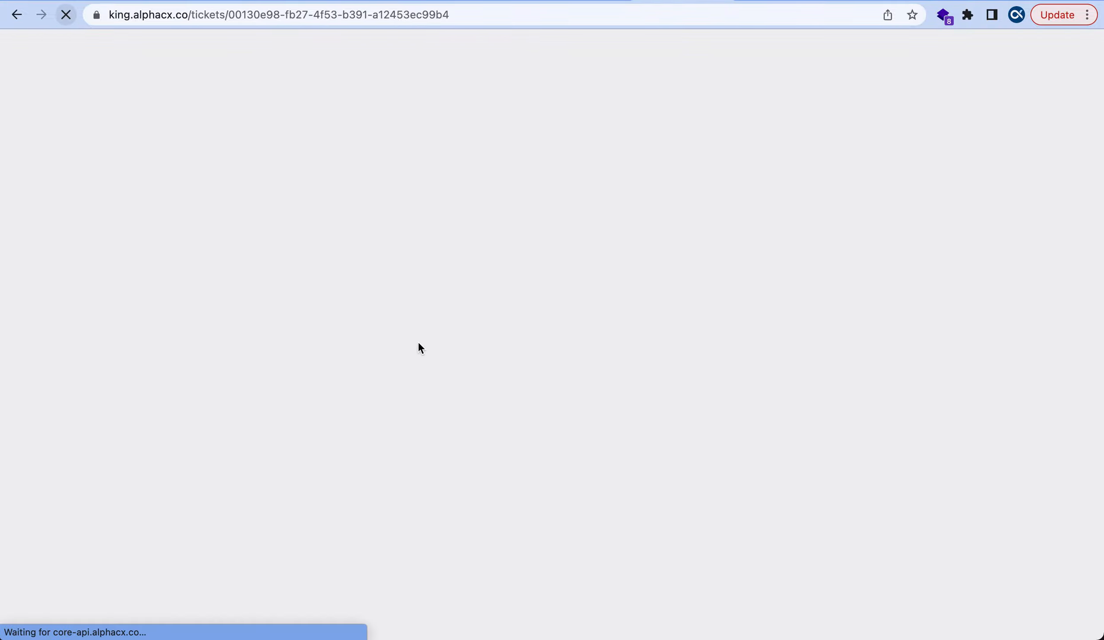